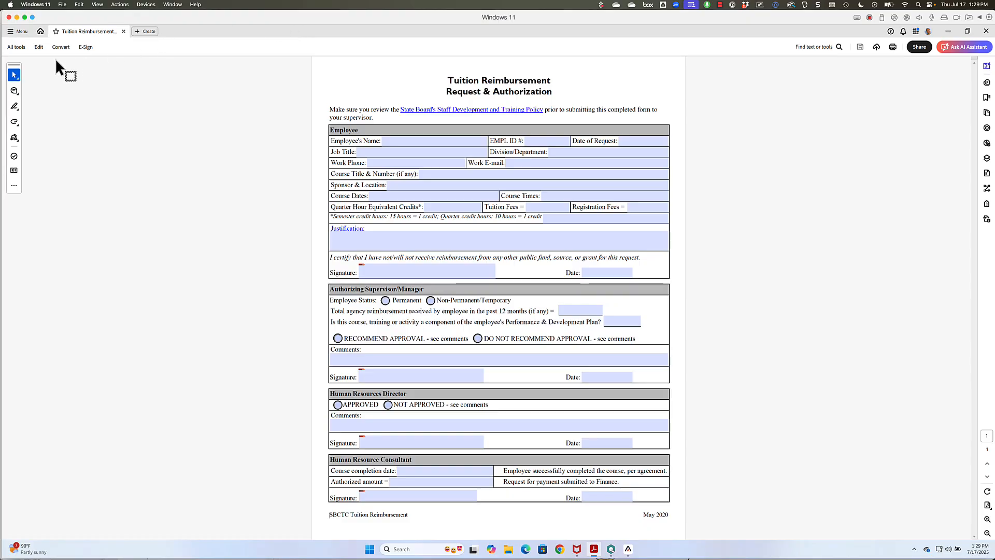
Step: Run the full accessibility check on all pages of the tuition reimbursement form with the default checking options
click(16, 46)
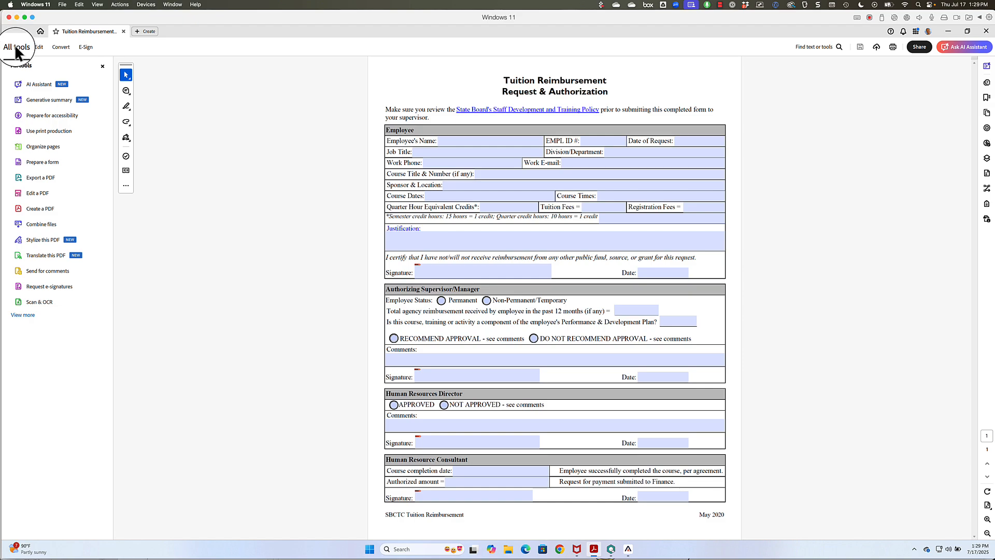
click(45, 115)
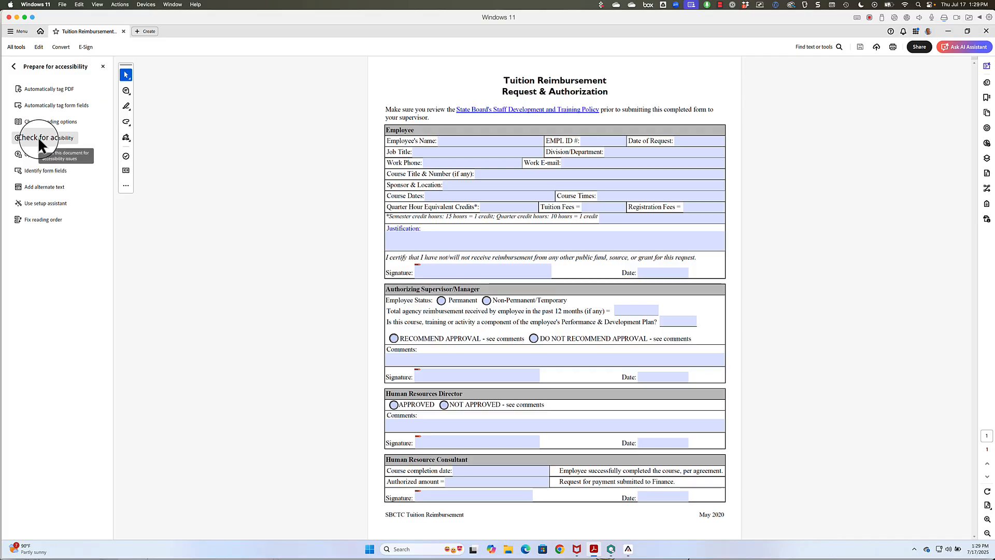
click(40, 138)
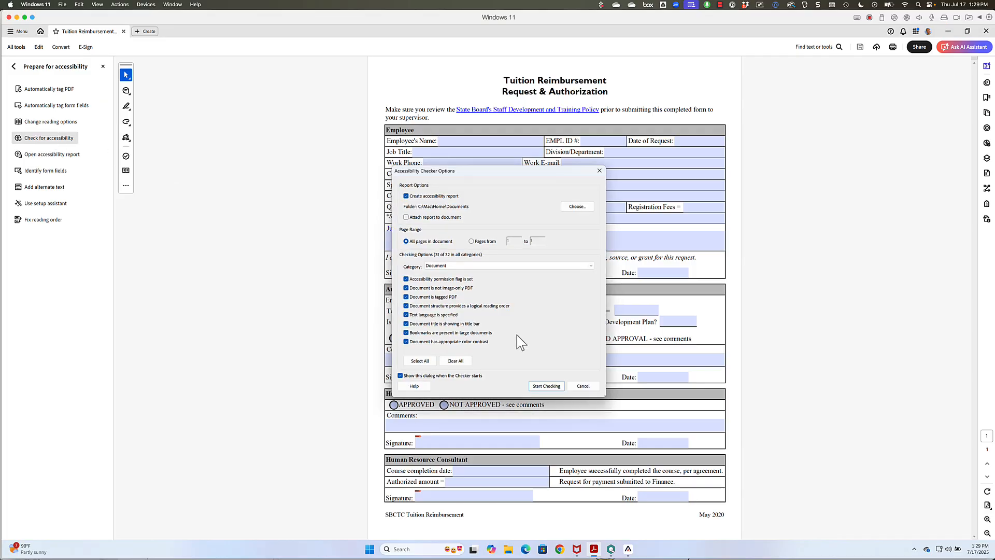
click(545, 386)
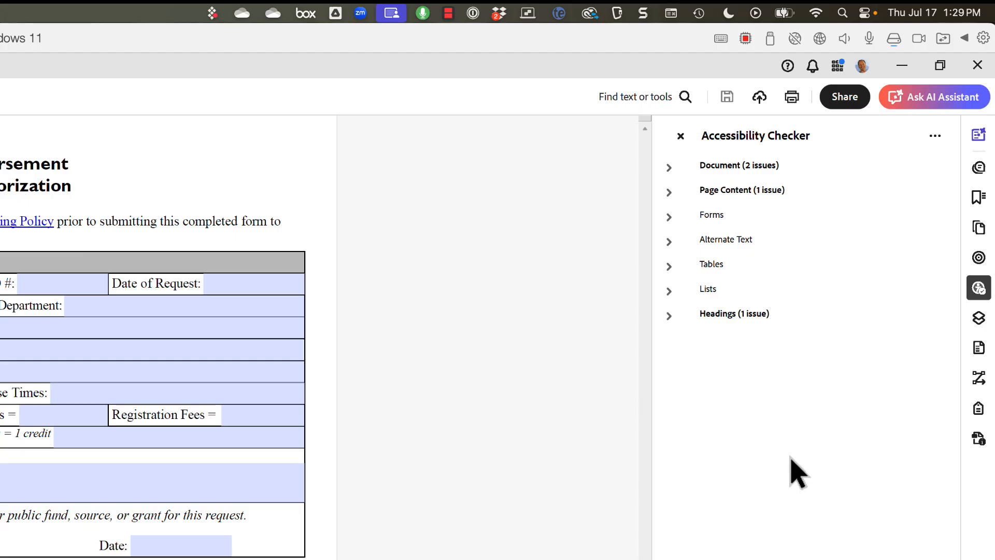
Step: Expand the Headings results to the element under Appropriate nesting and show that element in the accessibility tags
click(670, 316)
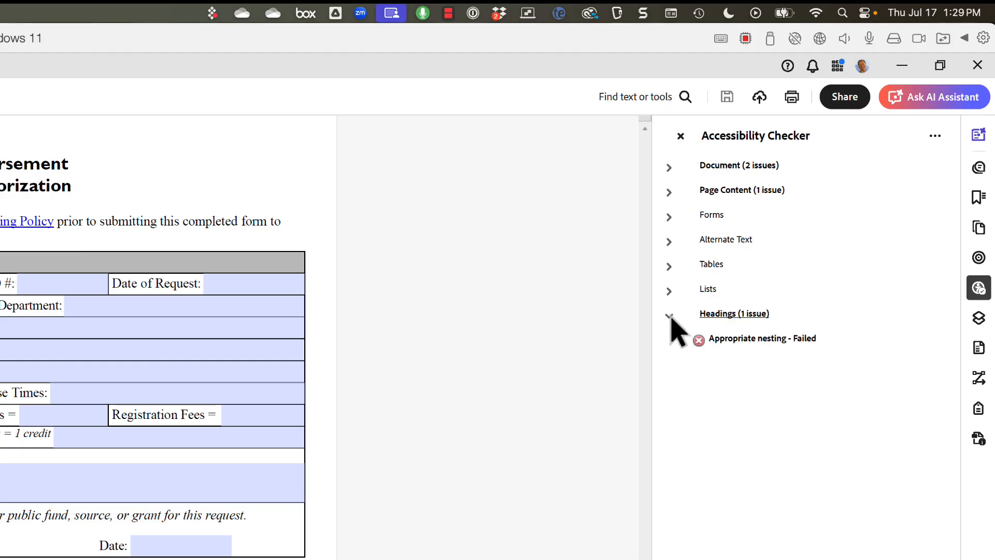
click(681, 340)
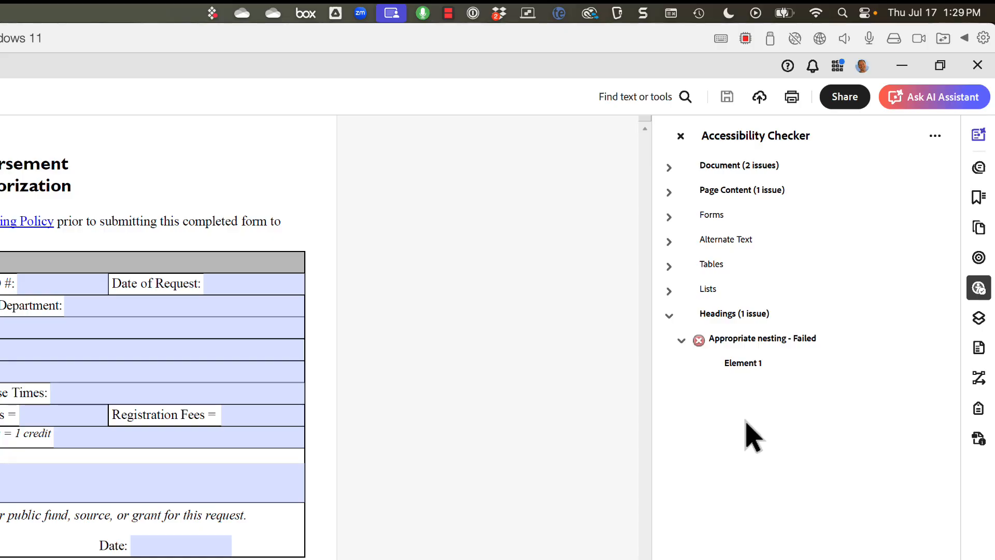
click(740, 364)
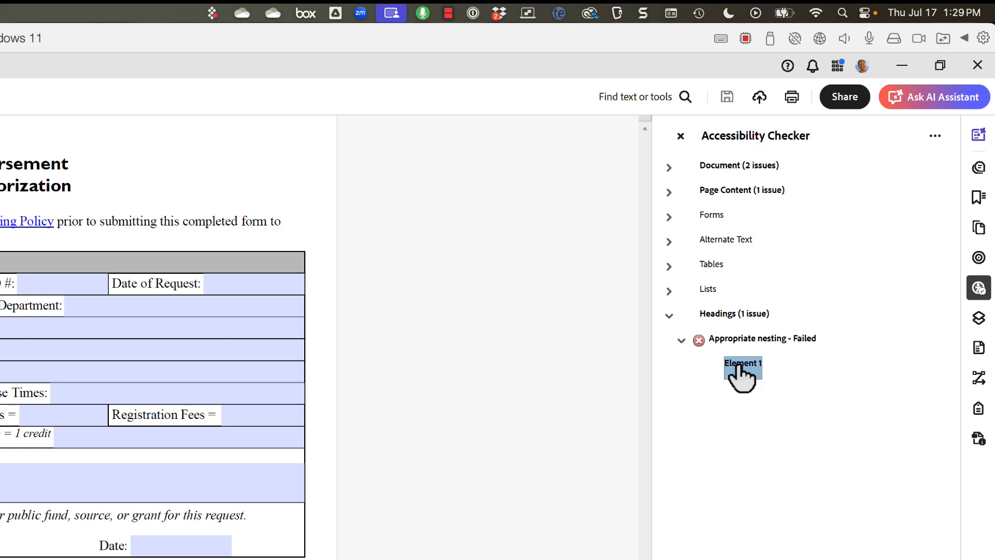
right_click(741, 369)
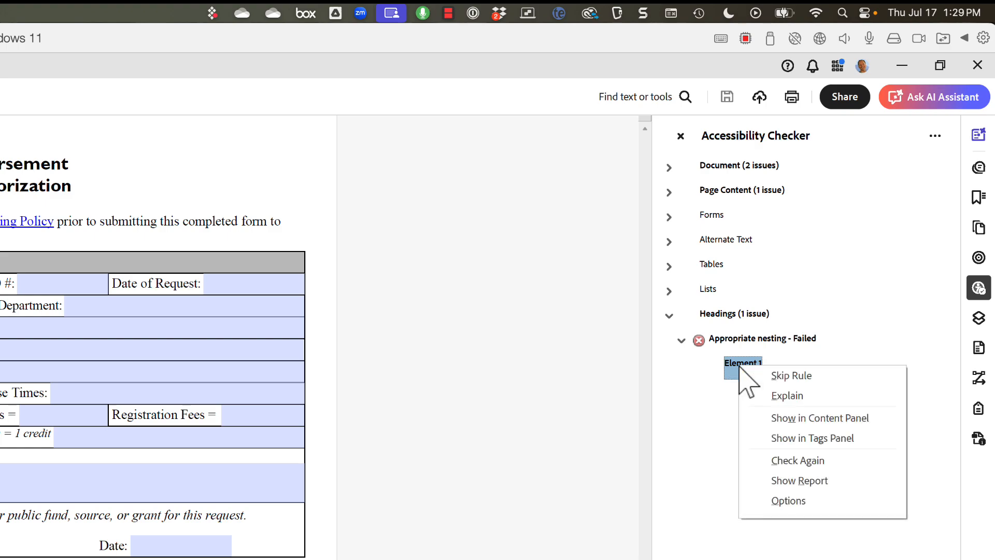
click(808, 438)
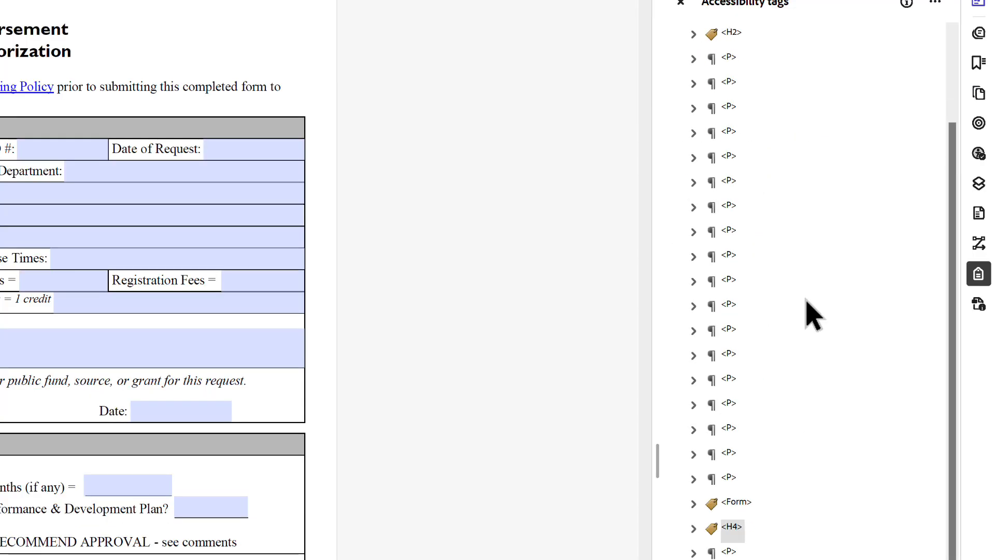
Step: Change the H4 tag of the Authorizing Supervisor/Manager heading to <H2>
click(713, 528)
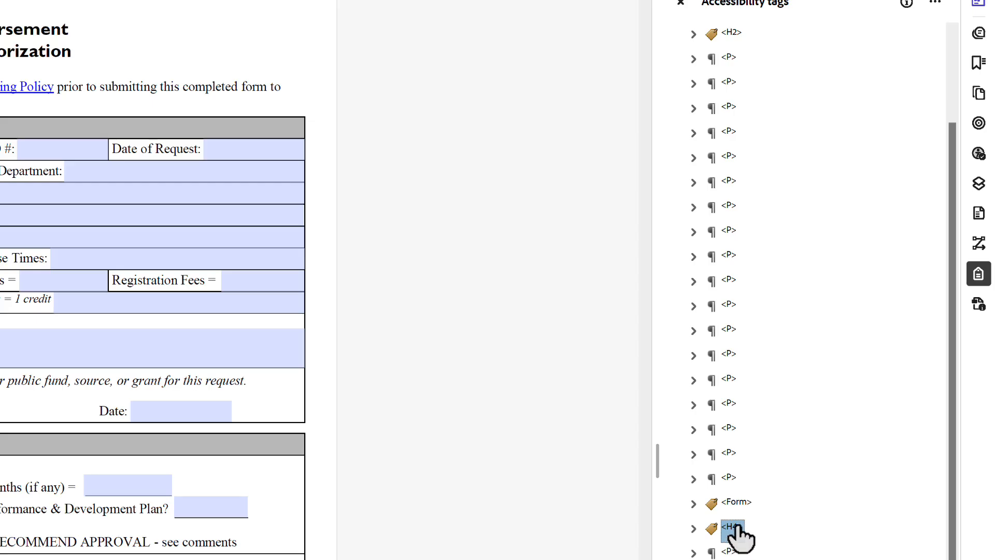
click(713, 47)
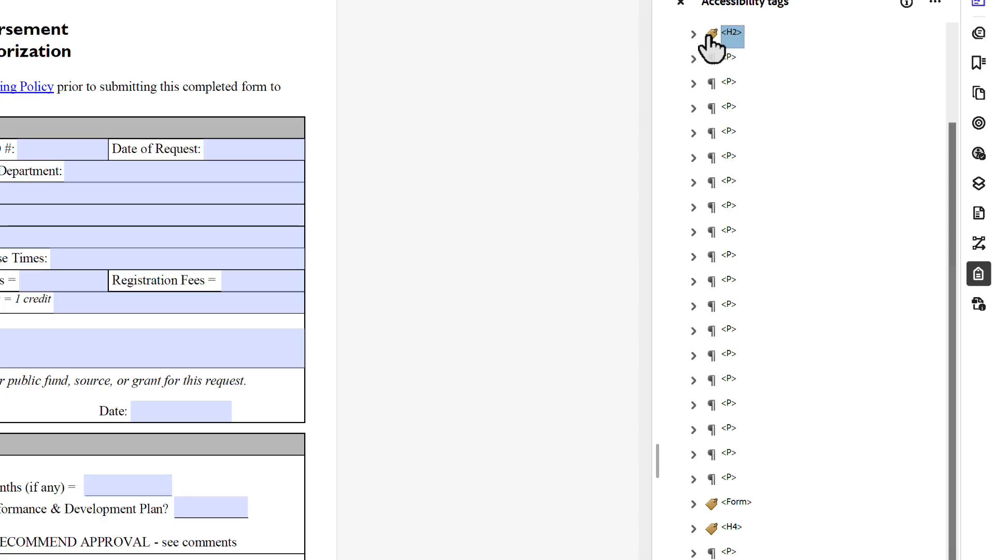
click(734, 539)
click(749, 533)
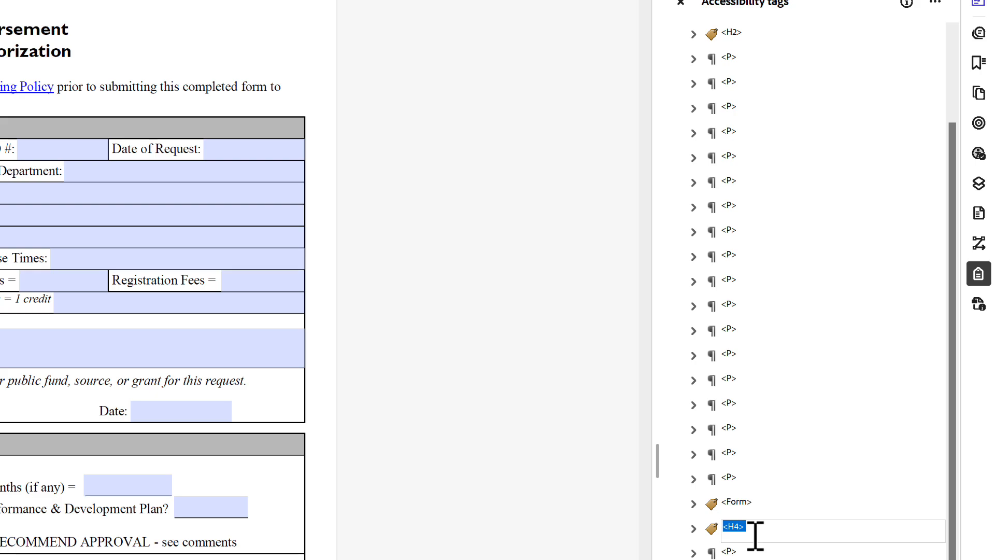
text(<H2>)
key(Return)
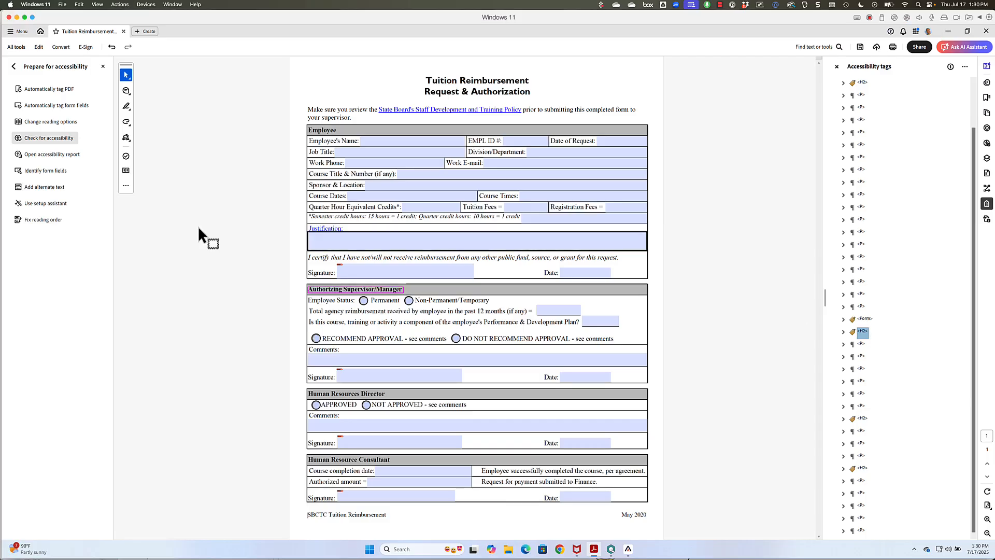
Step: Run the full accessibility check again on all pages and collapse the Headings results
click(45, 137)
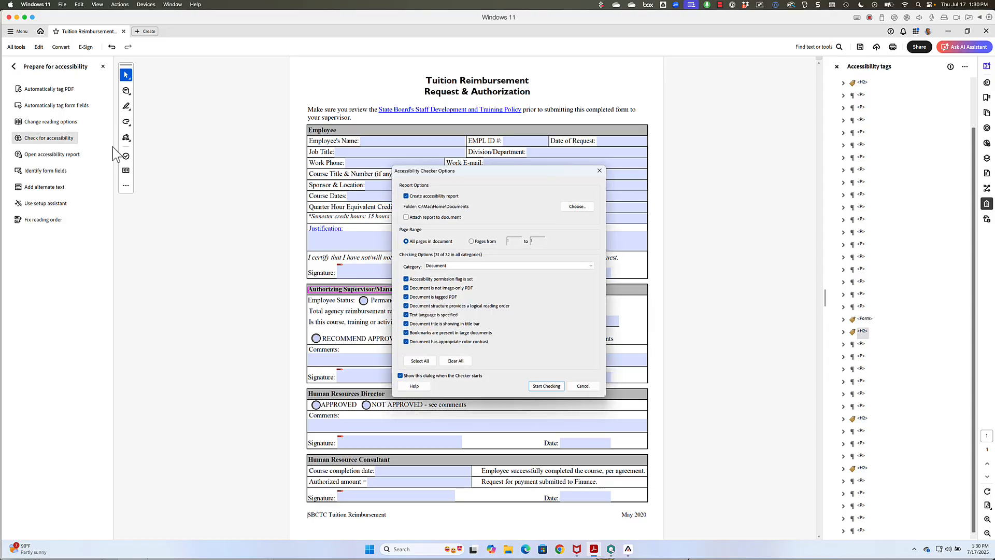
click(546, 386)
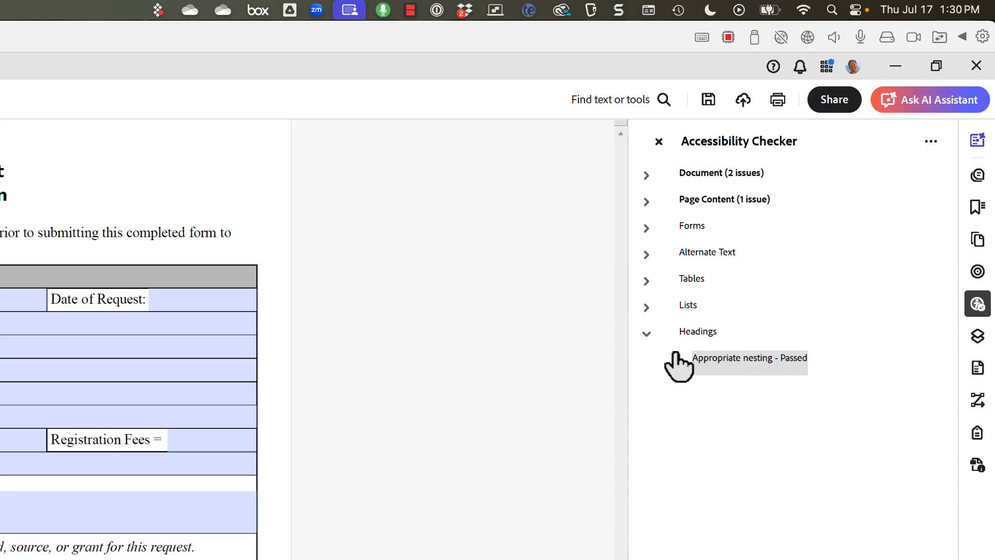
click(646, 335)
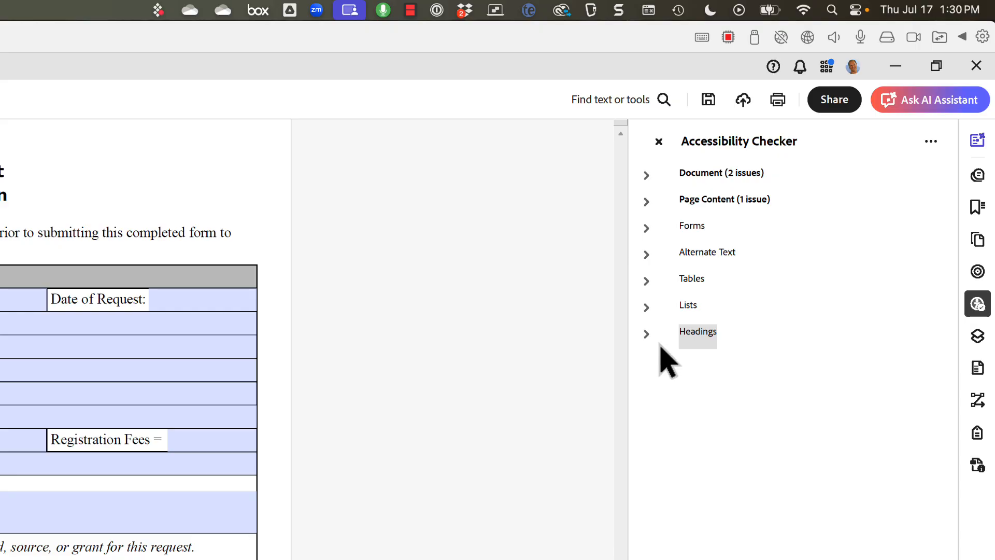
Step: Expand the Page Content results and apply the checker's automatic fix to the Tab order issue
click(645, 201)
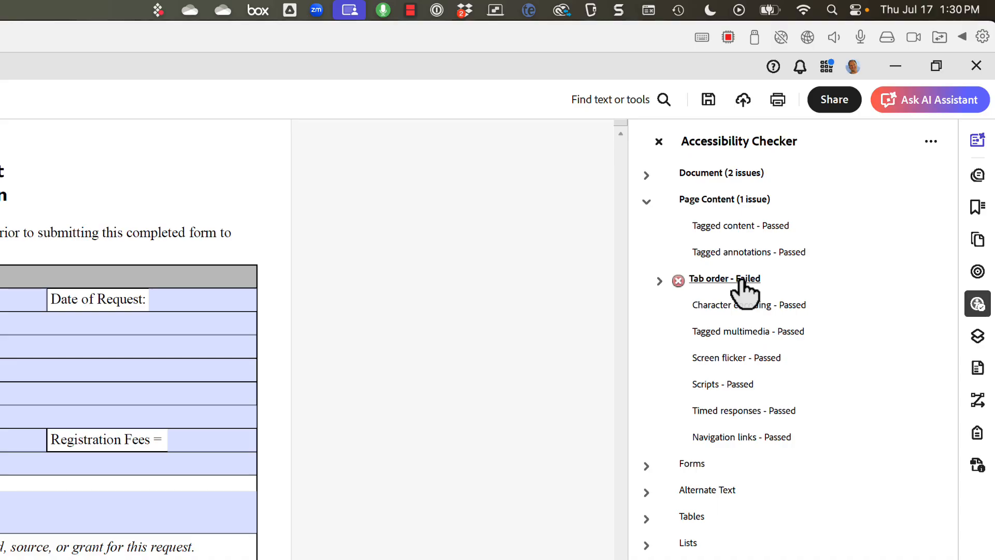
click(658, 281)
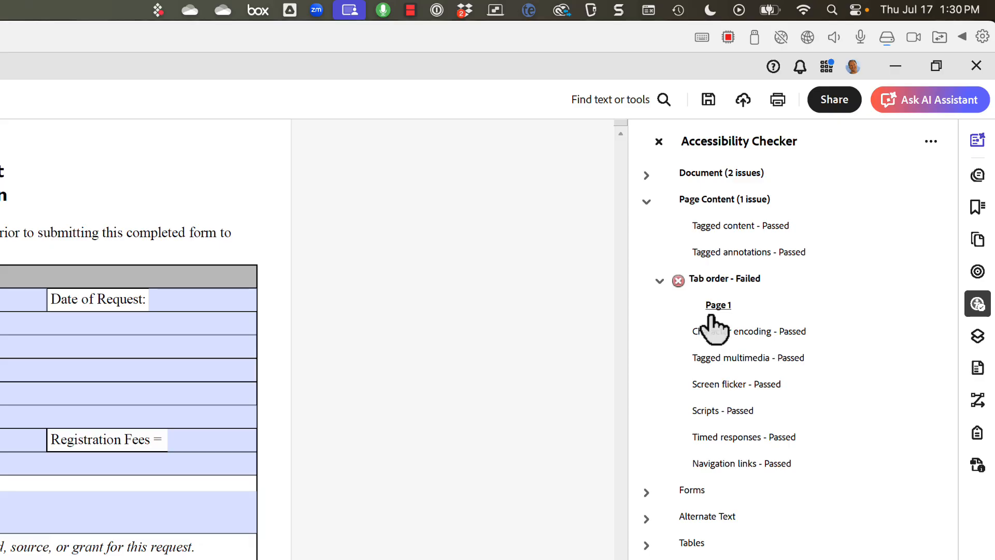
click(658, 280)
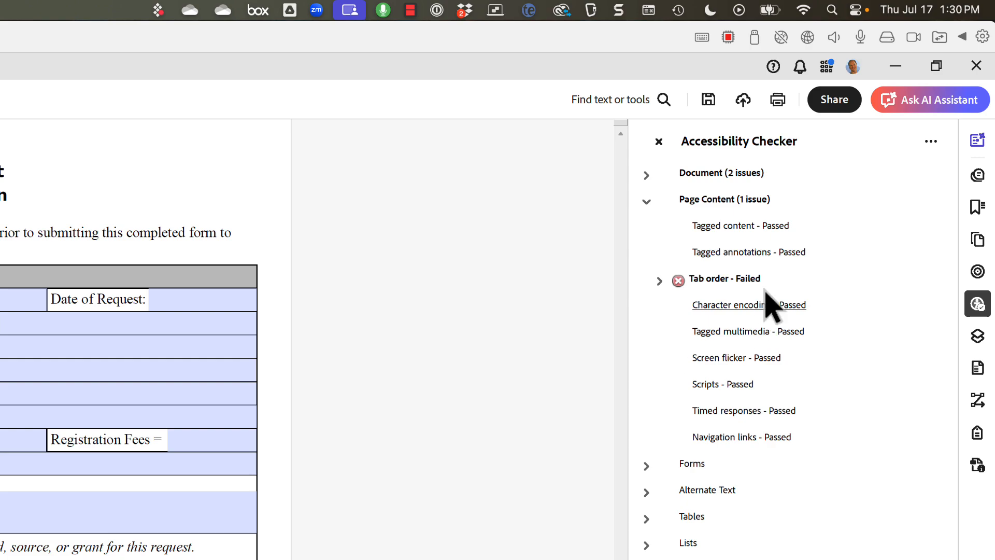
click(716, 281)
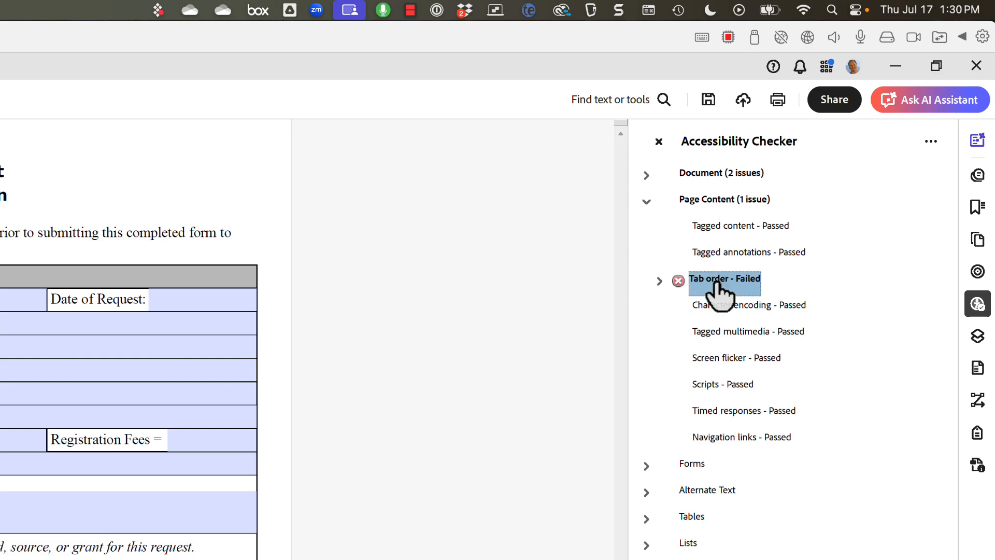
right_click(715, 281)
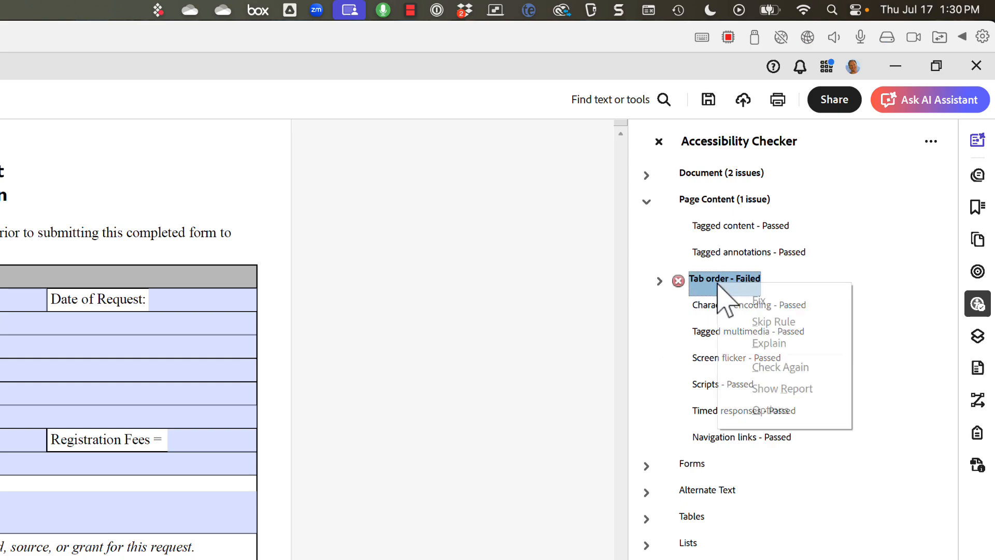
click(762, 301)
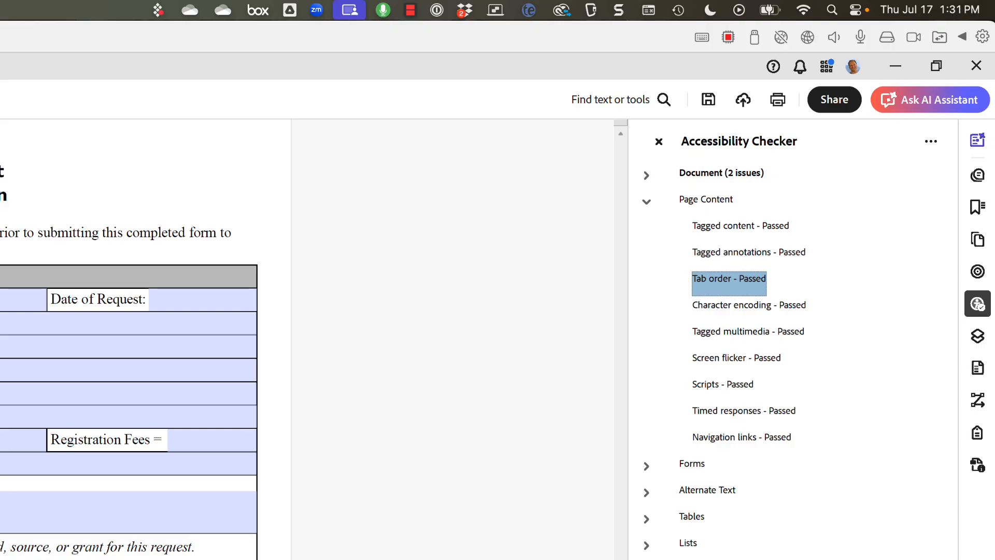
Step: Review the Logical Reading Order and Color contrast manual-check items in the Document results, with Page Content collapsed
click(647, 203)
click(645, 176)
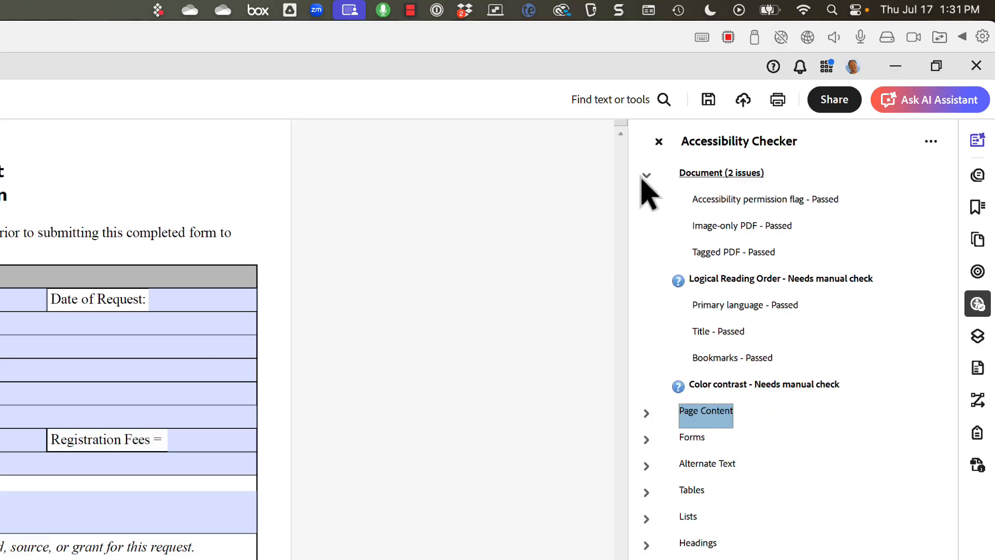
click(726, 286)
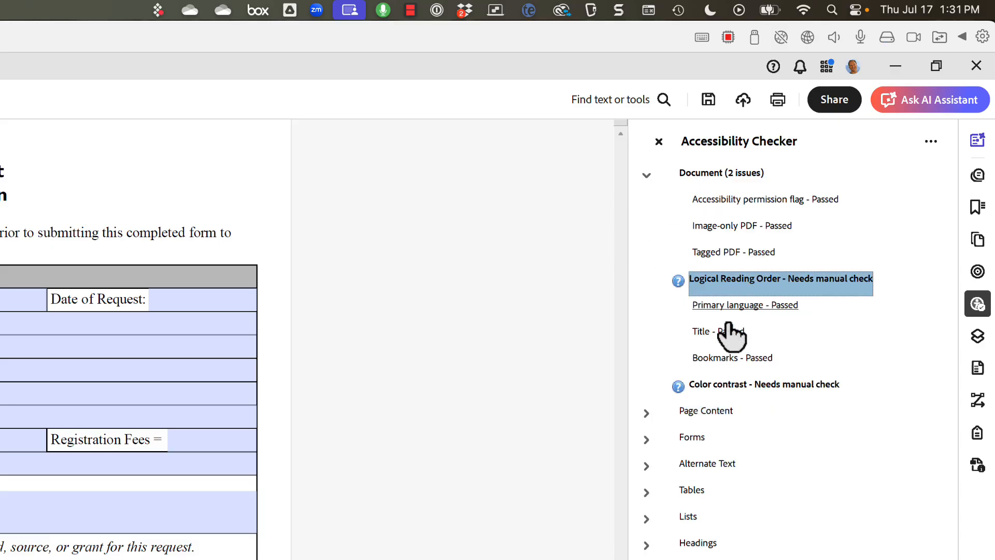
click(721, 398)
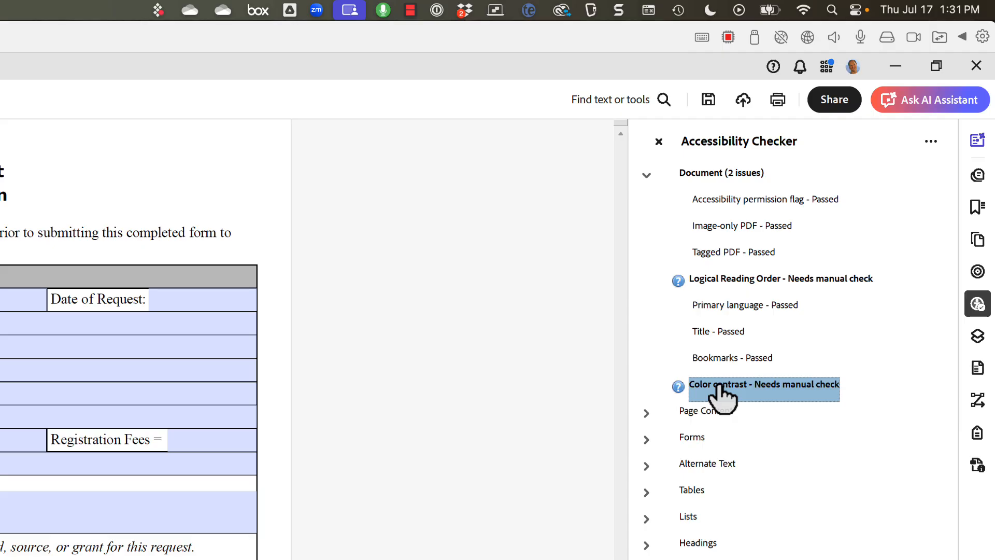
click(746, 295)
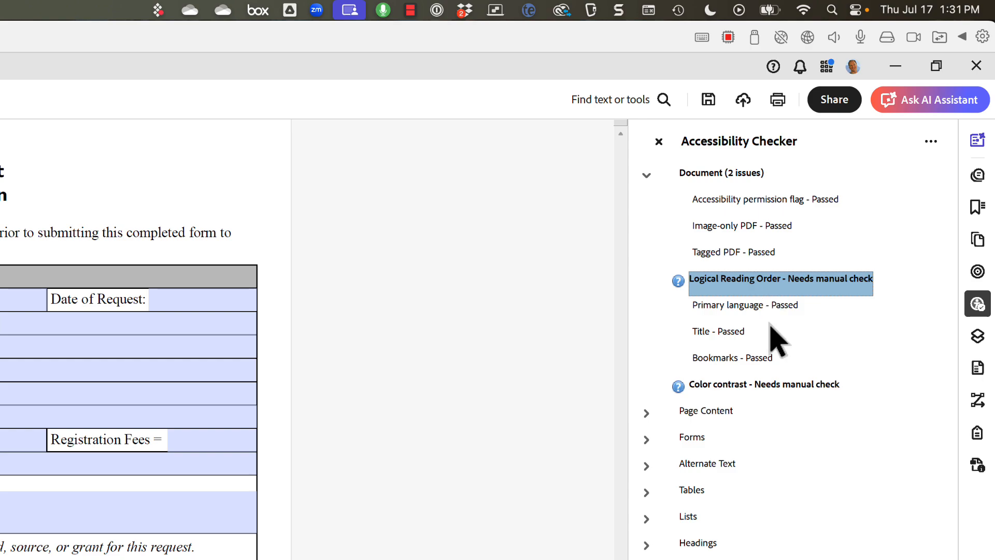
click(723, 392)
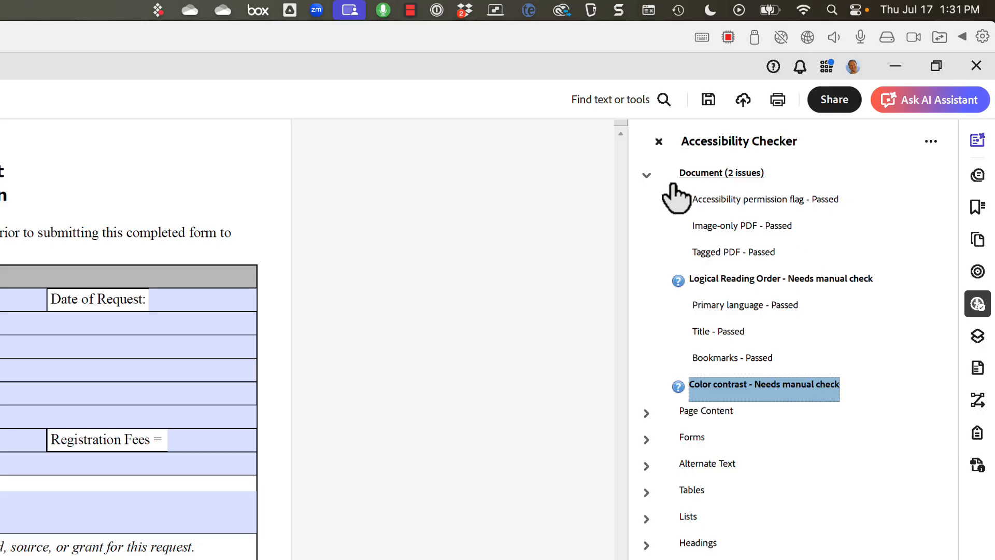
click(647, 175)
Step: Save the remediated tuition reimbursement form and close the document
click(707, 100)
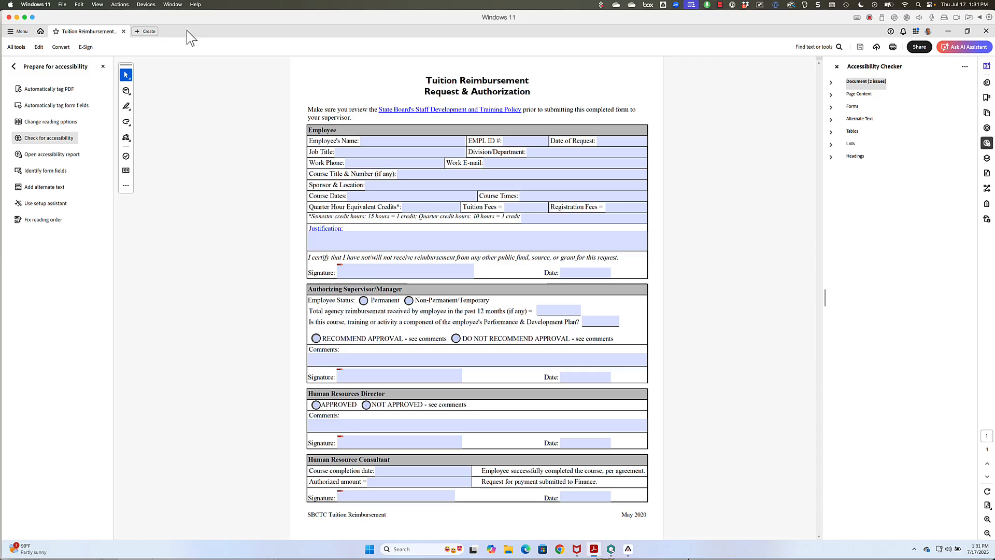
click(123, 30)
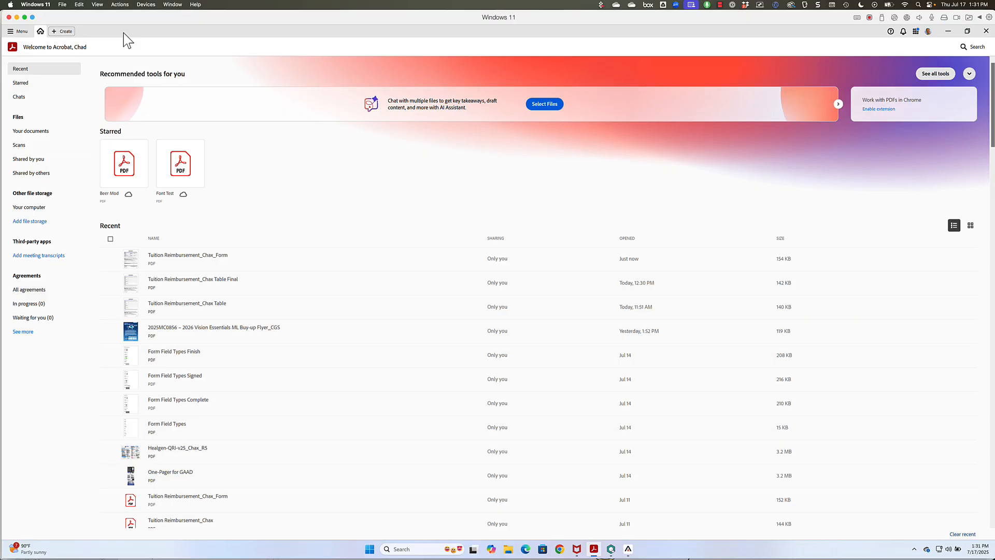
Step: Switch to Finder and load Tuition Reimbursement_Chax_Form.pdf from the Samples folder into PAC 2024 for checking
key(super+Tab)
key(super+Tab)
key(super+Tab)
key(super+Tab)
key(super+Tab)
key(super+Tab)
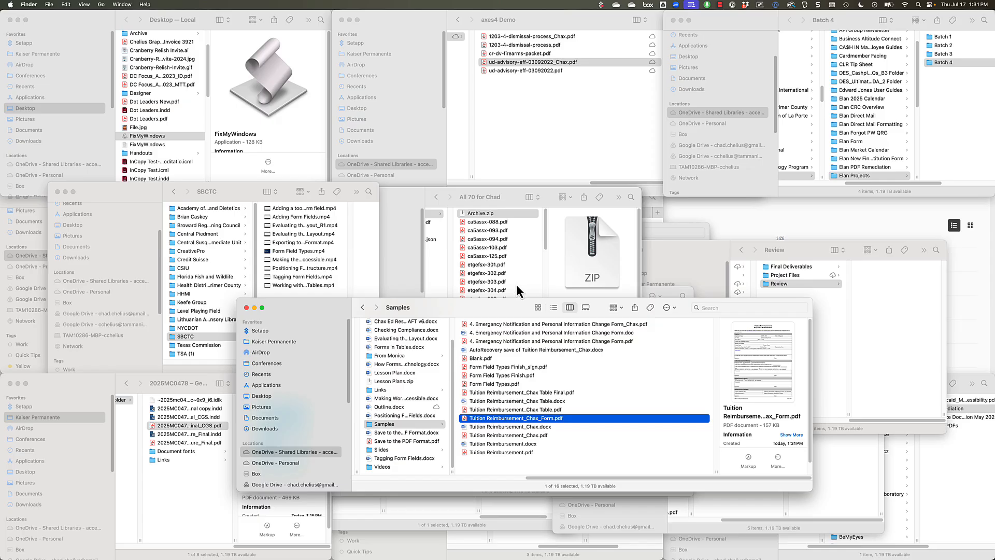
drag(515, 301, 520, 195)
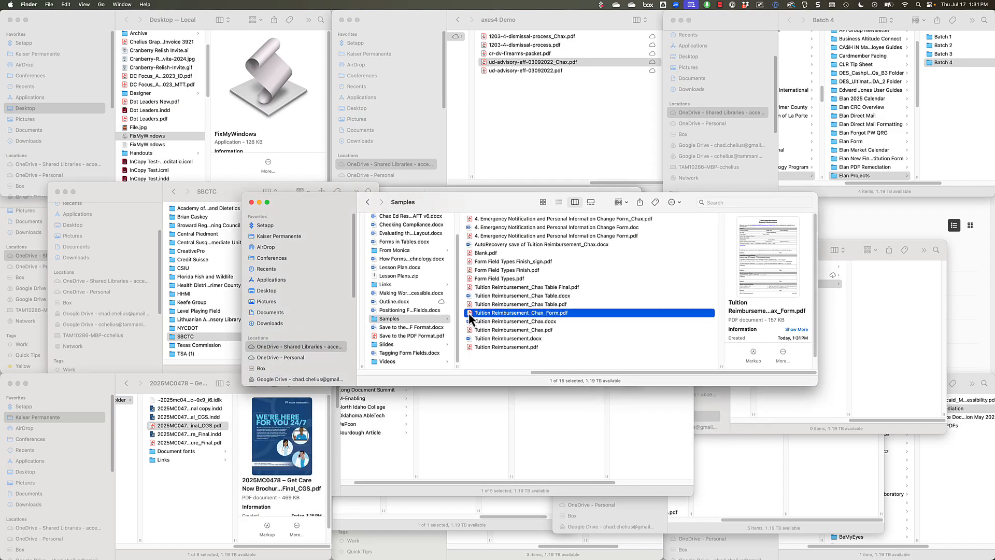
drag(468, 313, 485, 319)
key(super+Tab)
key(super+Tab)
key(super+shift+Tab)
key(super+shift+Tab)
key(alt+Tab)
drag(801, 352, 164, 200)
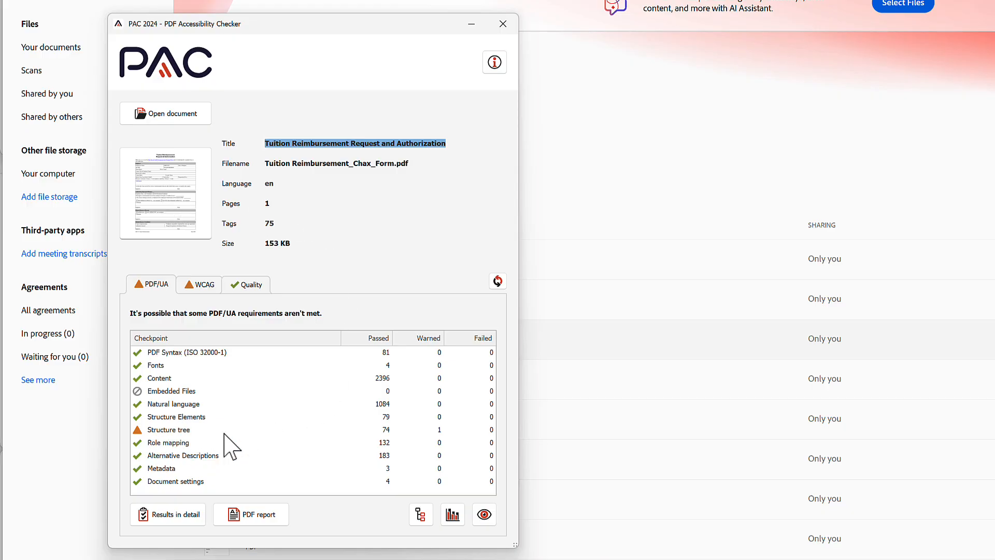
Step: Open the detailed results, examine the flagged item under the Structure tree's "Form" structure elements, and enlarge the results window
click(162, 515)
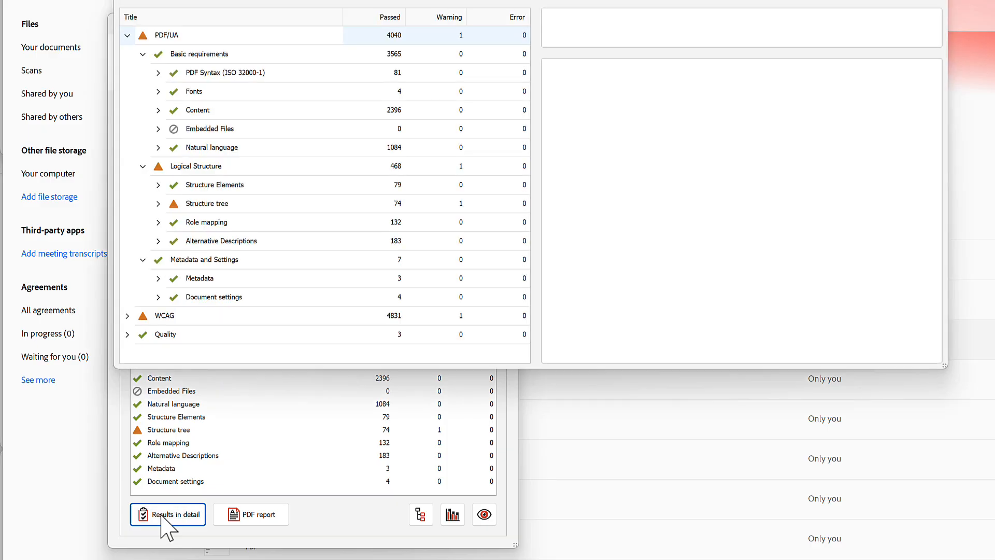
click(158, 203)
scroll(269, 259, down, 1)
scroll(269, 259, down, 9)
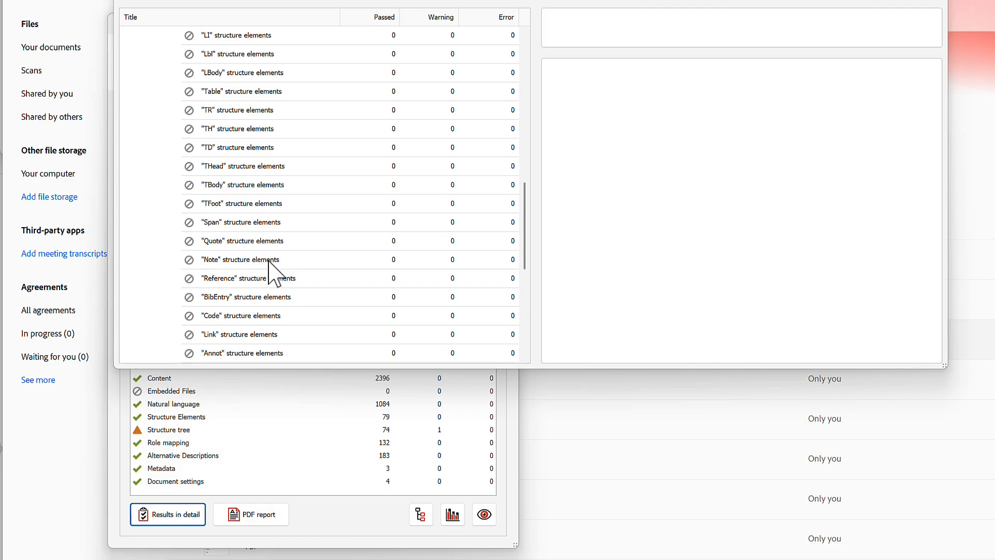
scroll(268, 261, down, 6)
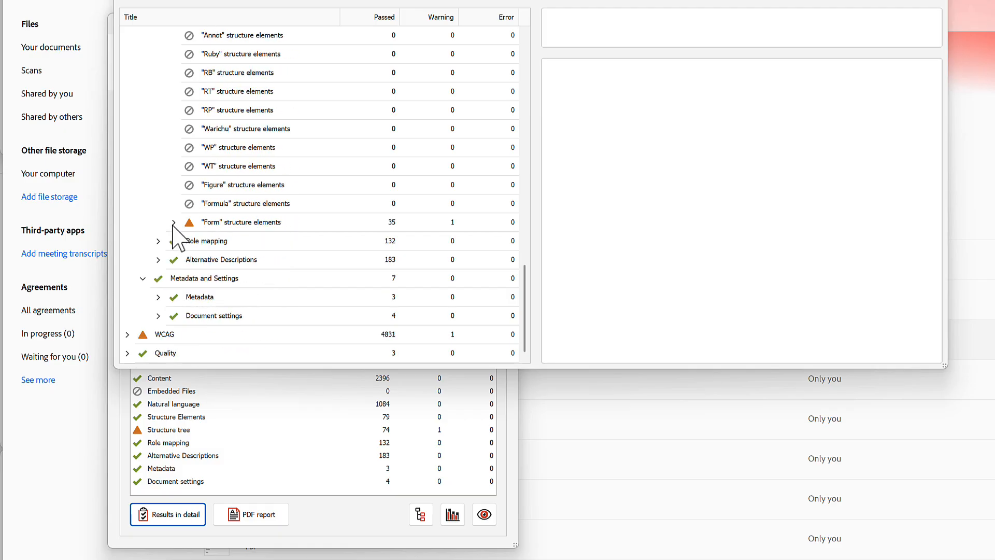
click(174, 222)
click(244, 241)
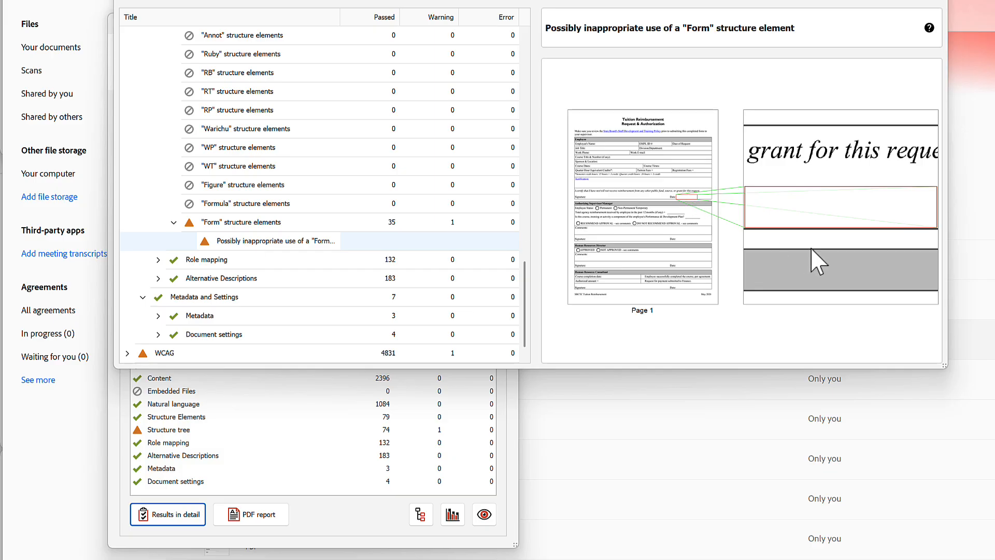
drag(947, 361, 994, 559)
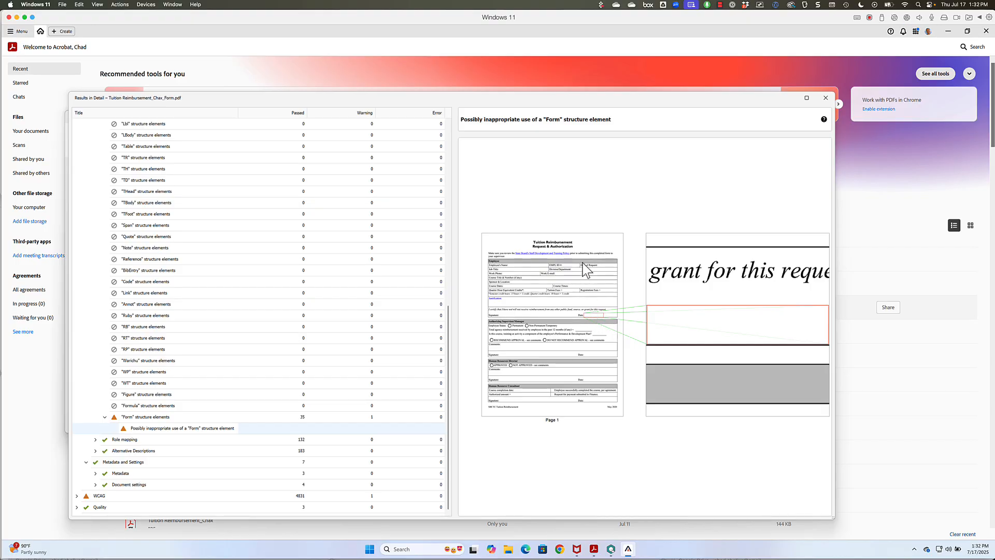
Step: Switch to the form in Acrobat, show its accessibility tags and locate the tag for the Date: label in the Employee section's signature line
key(super+Tab)
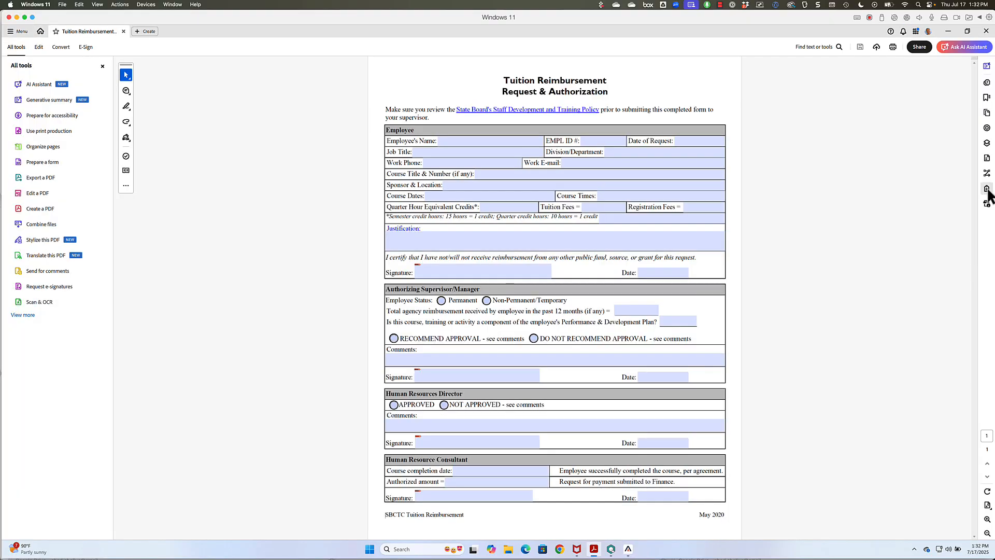
click(987, 189)
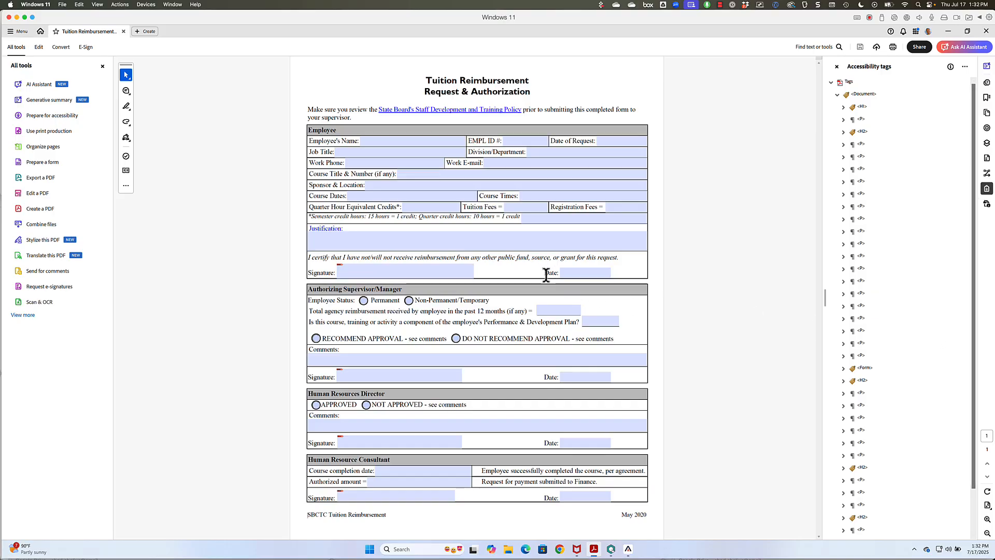
drag(544, 273, 557, 276)
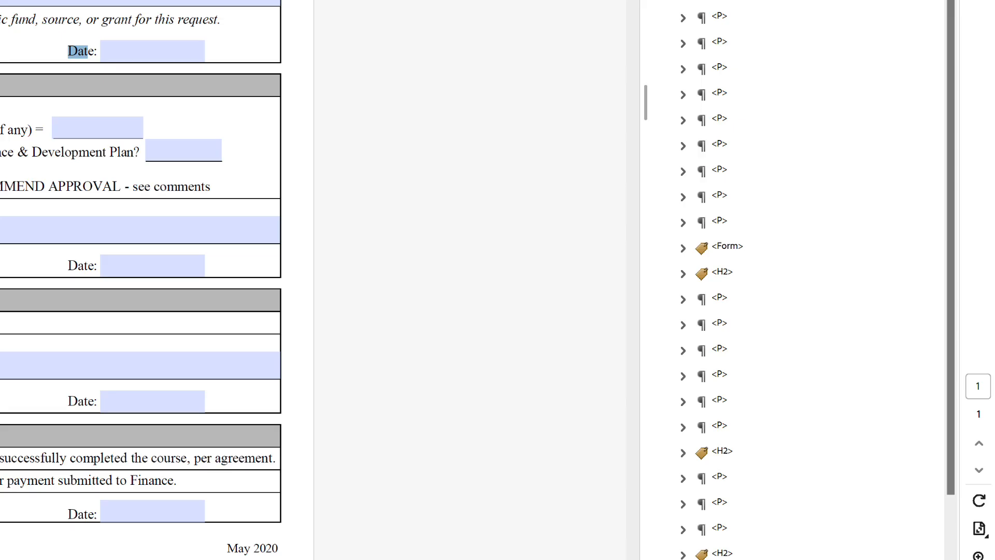
click(964, 67)
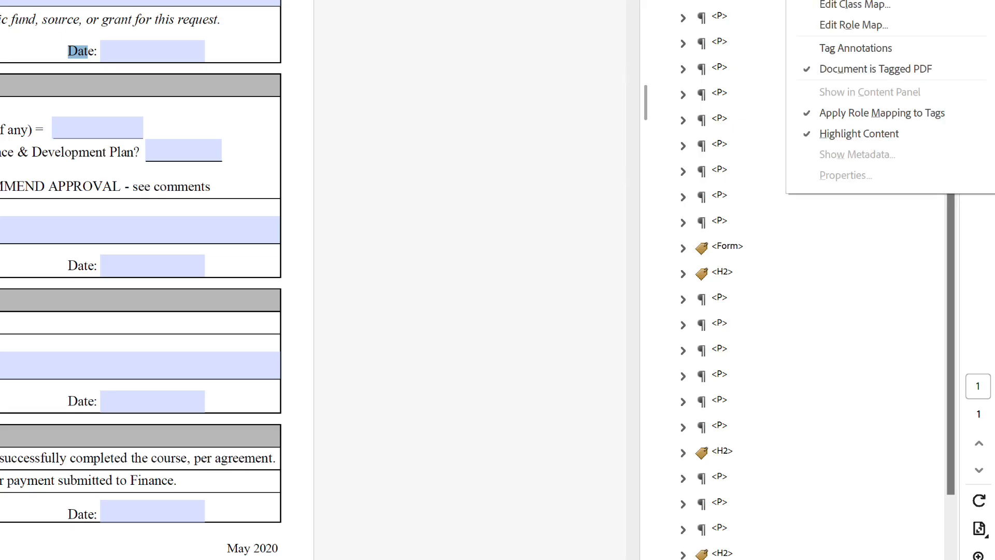
click(860, 0)
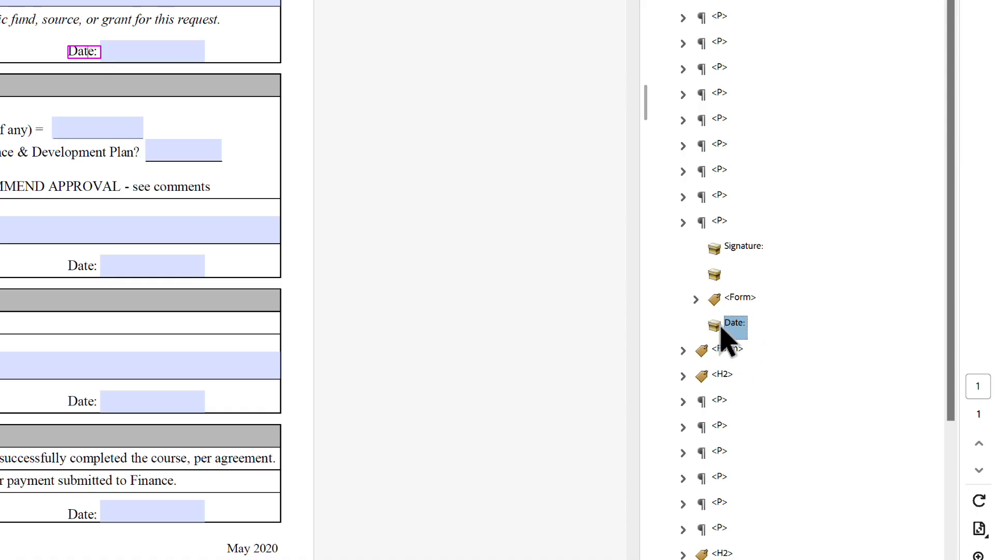
Step: Move the Employee section date field's <Form> tag into the signature line's <P> tag, directly after the Date: content
click(683, 223)
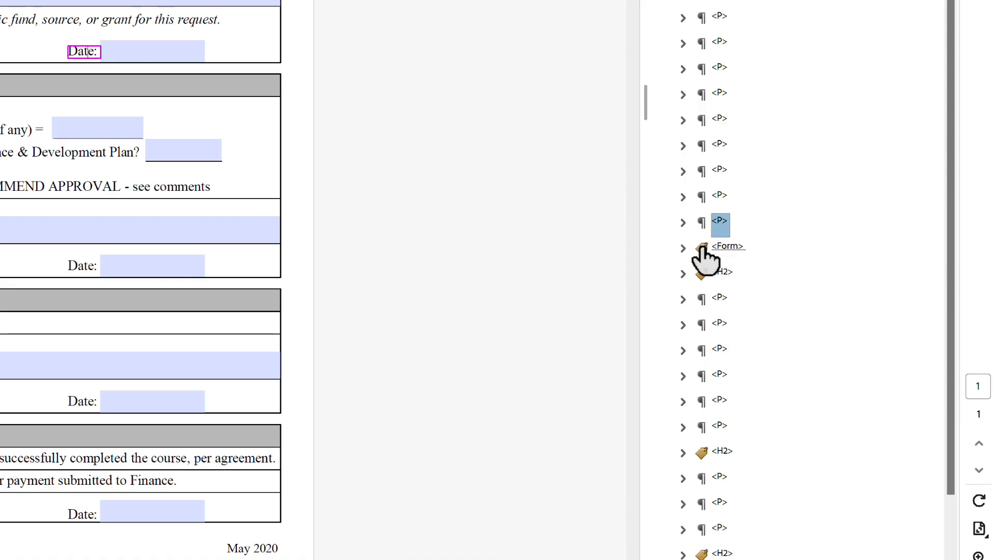
click(706, 254)
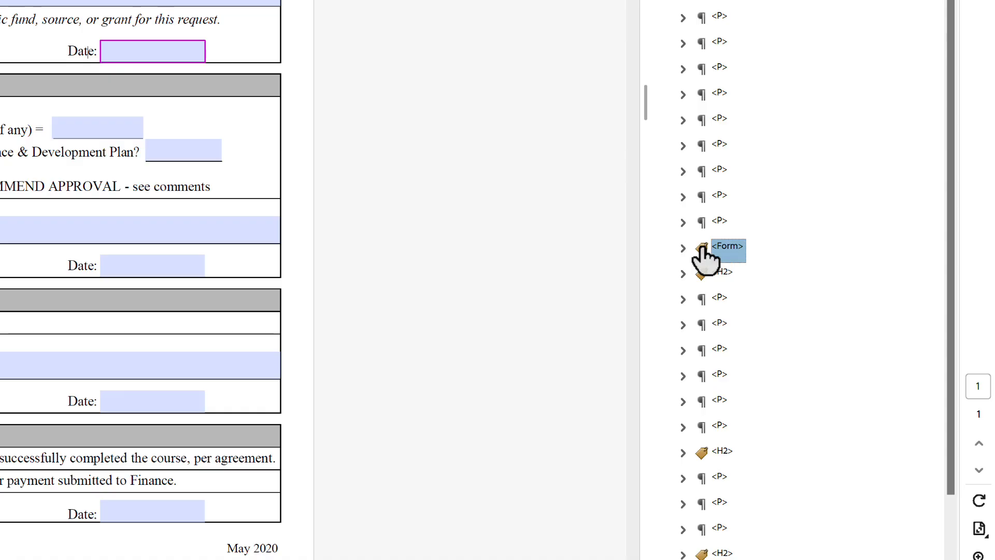
click(702, 222)
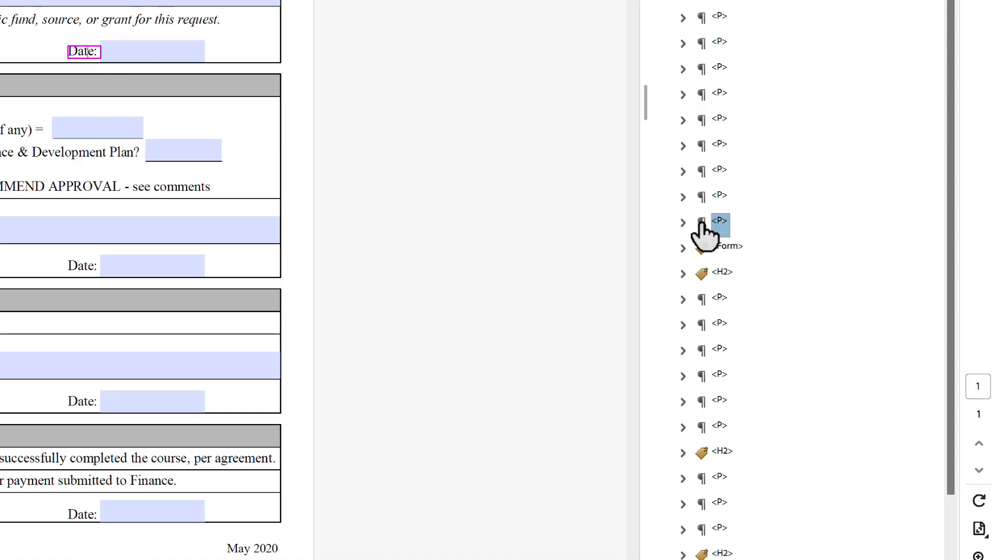
click(682, 222)
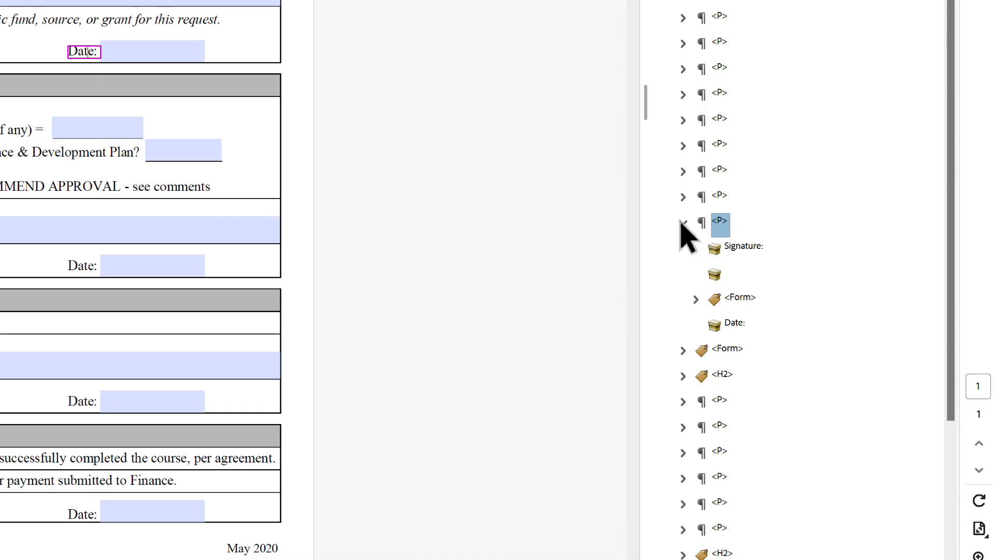
click(717, 325)
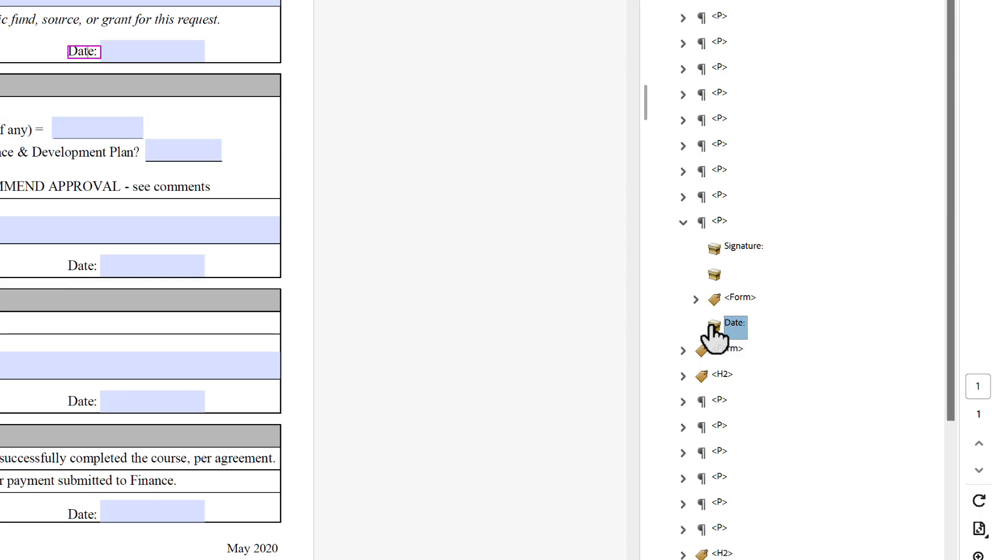
click(701, 349)
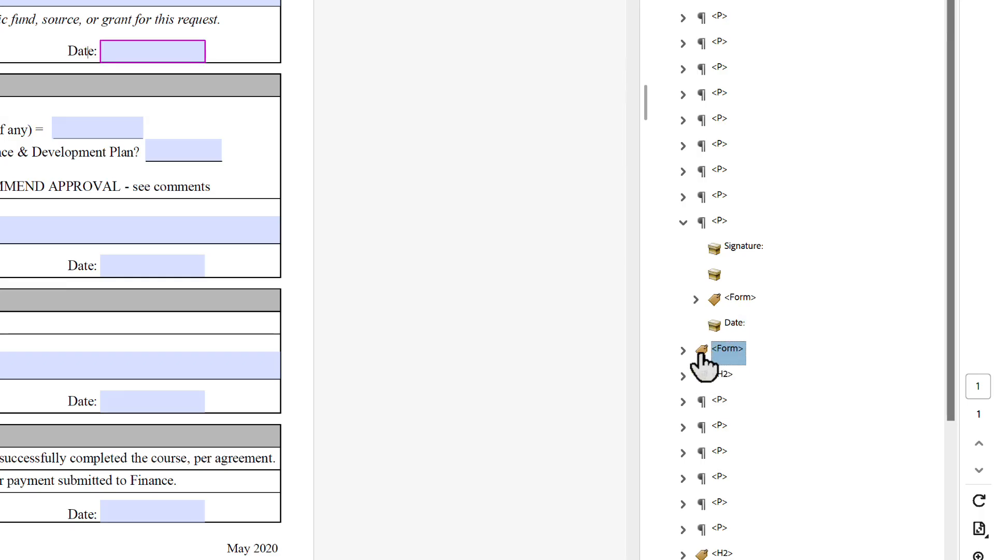
drag(701, 353, 709, 333)
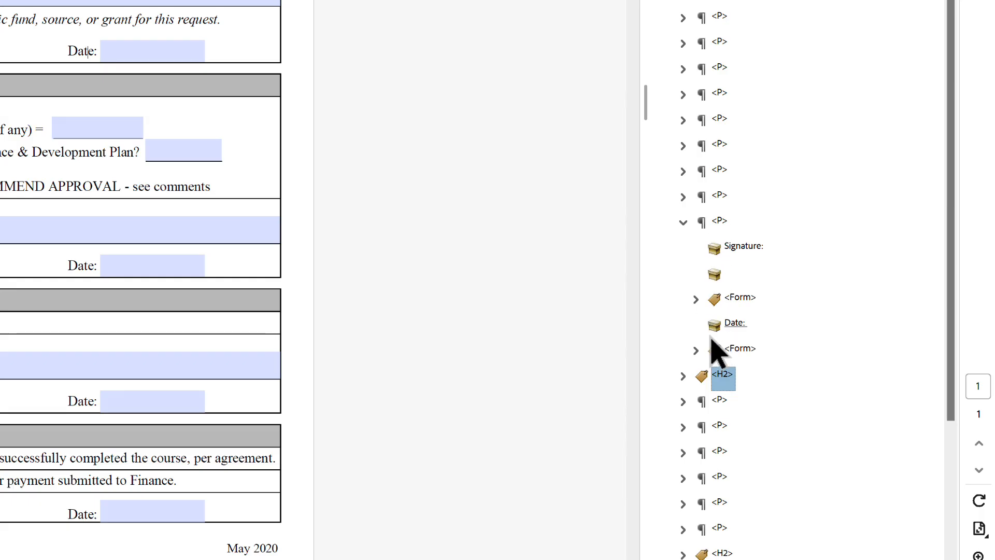
Step: Check the order of the Signature and Date items inside the signature line's <P> tag, collapse it and save the form
click(731, 247)
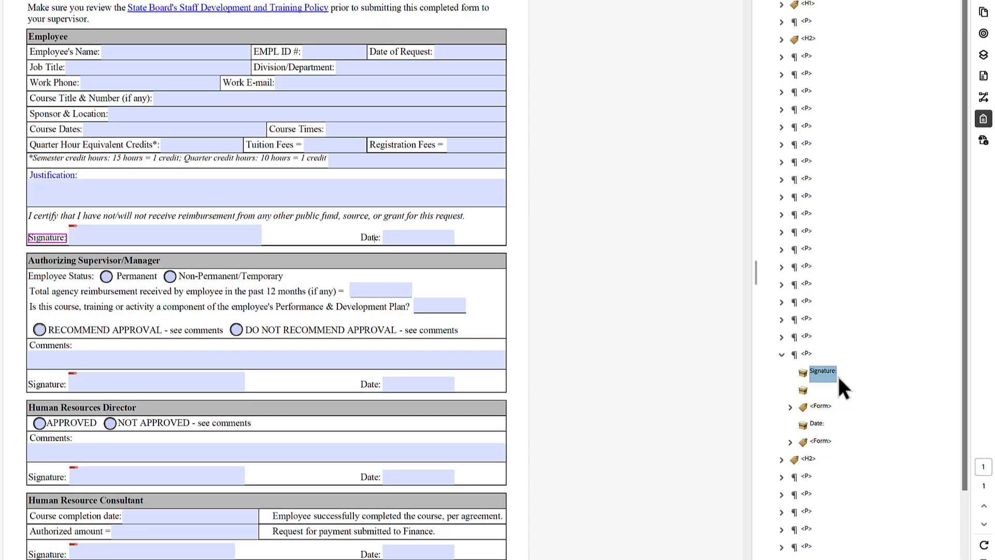
key(Down)
key(Down)
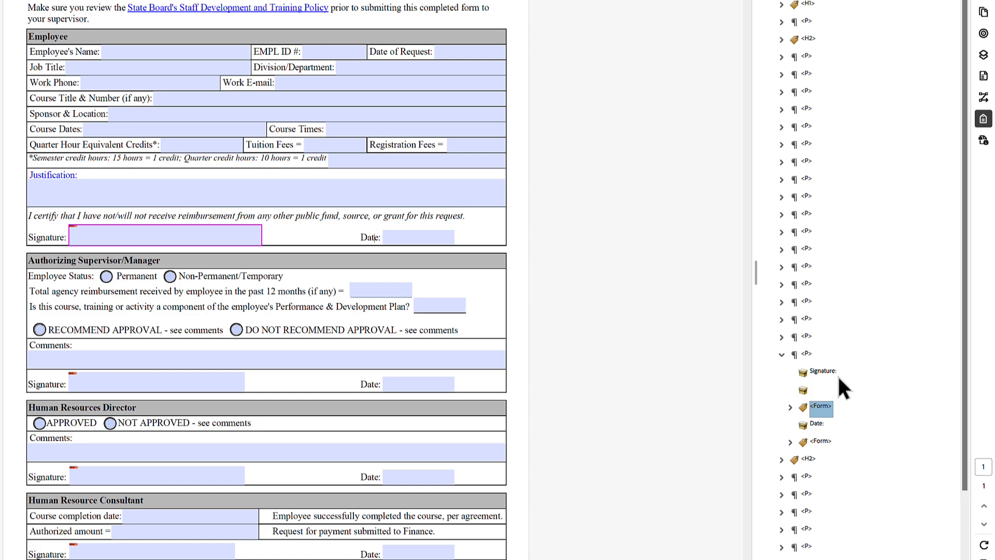
key(Down)
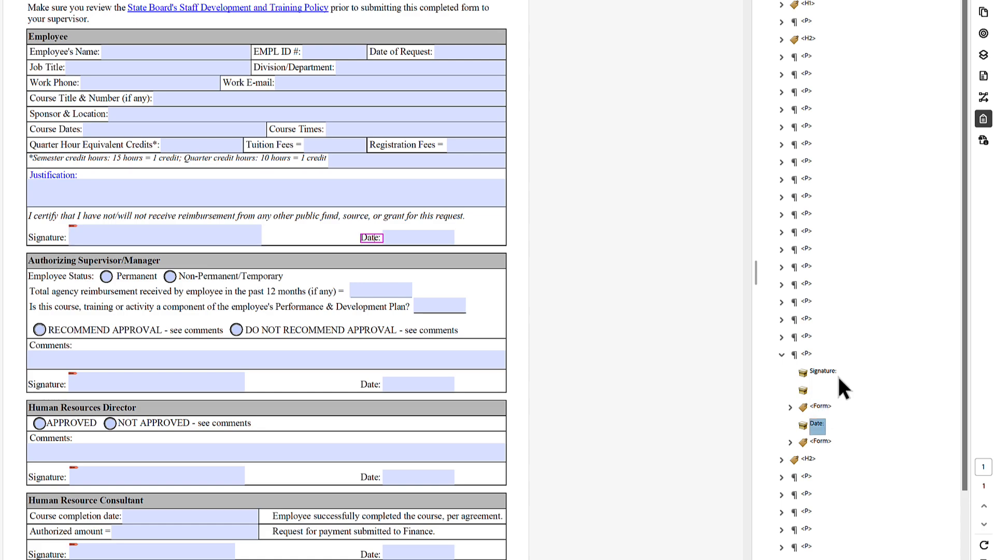
key(Down)
key(Left)
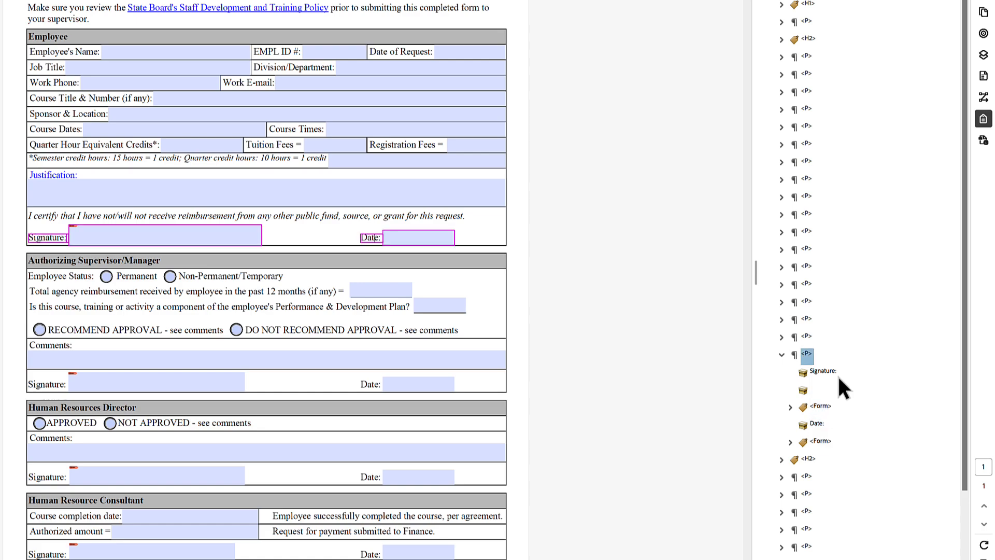
key(Left)
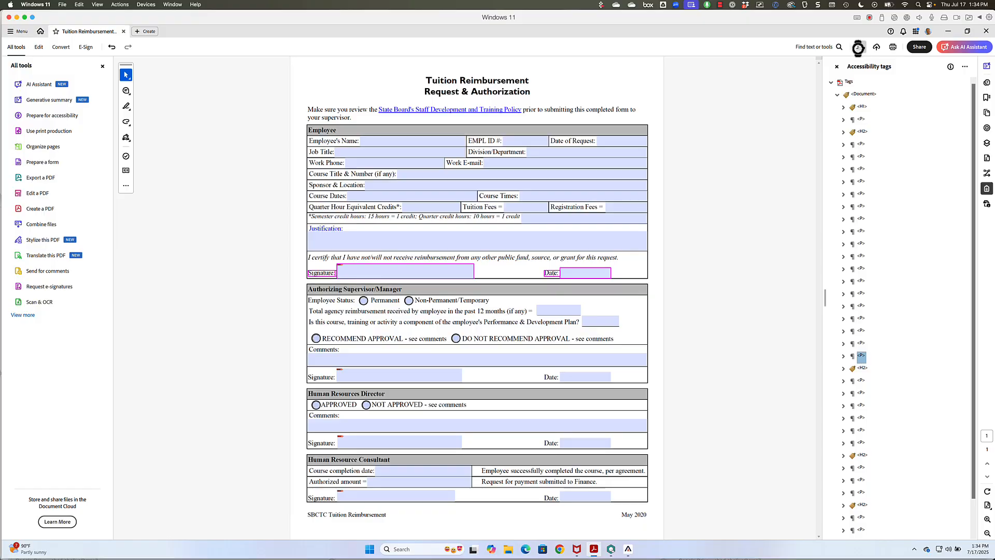
Step: Switch back to PAC 2024, close the detailed results and rerun the check on the saved form
key(alt+Tab)
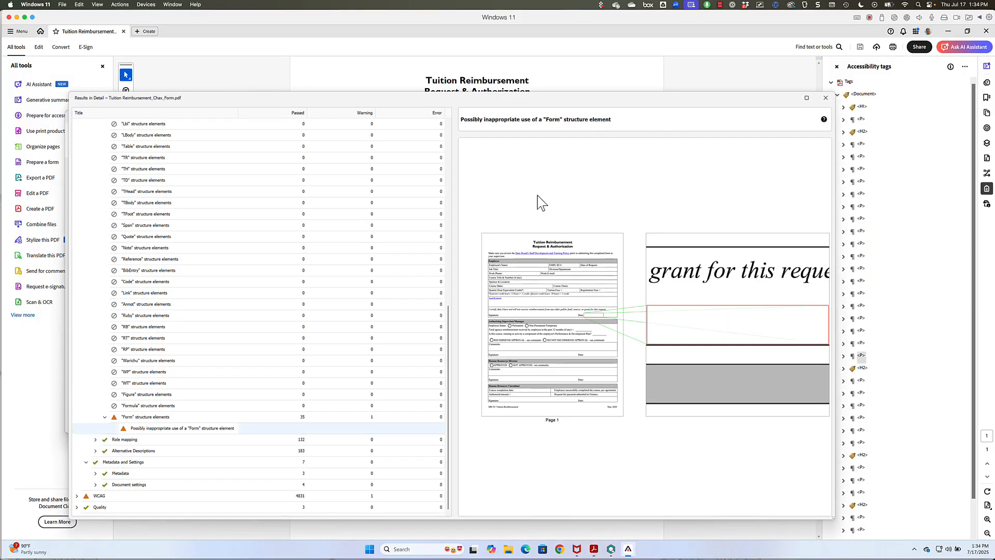
click(825, 97)
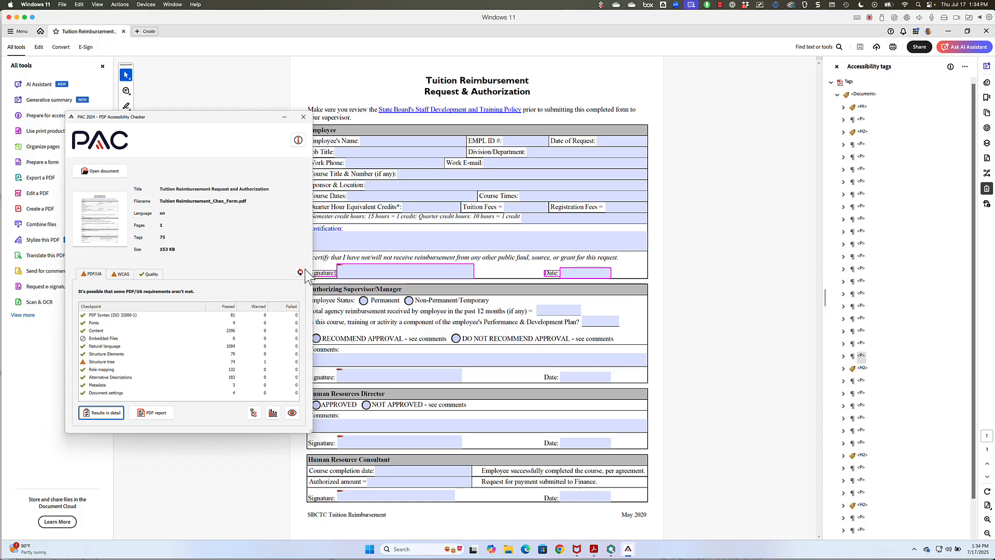
click(300, 272)
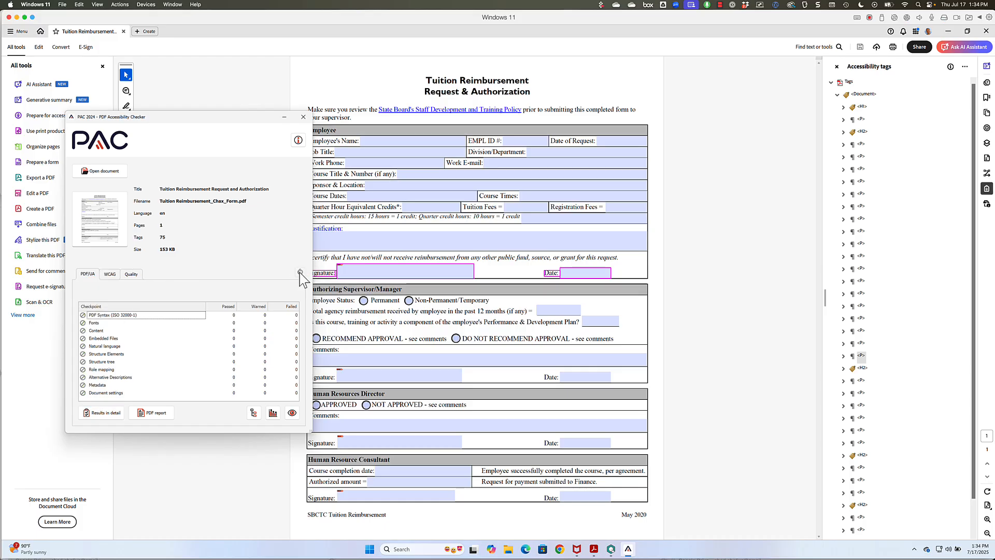